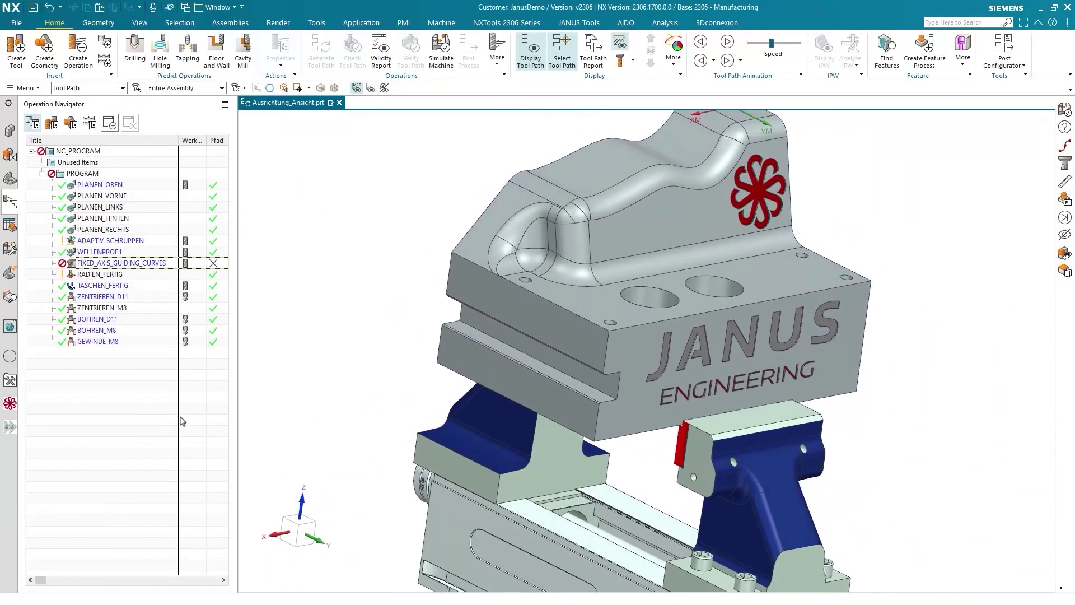
Step: Zoom in on the channel fillet and open FIXED_AXIS_GUIDING_CURVES for editing
scroll(530, 246, "up", 5)
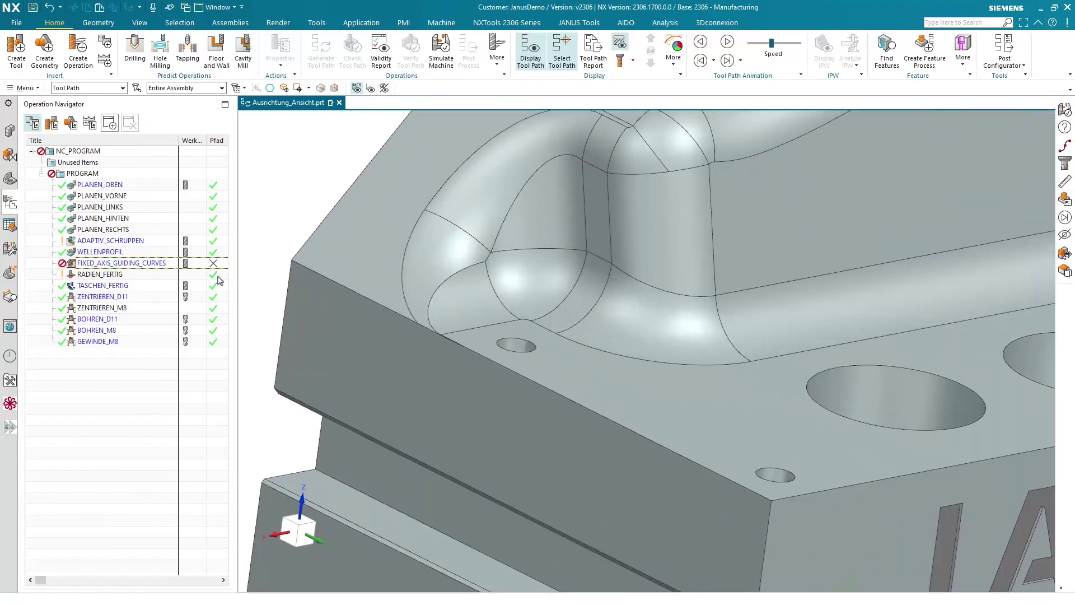
double_click(103, 262)
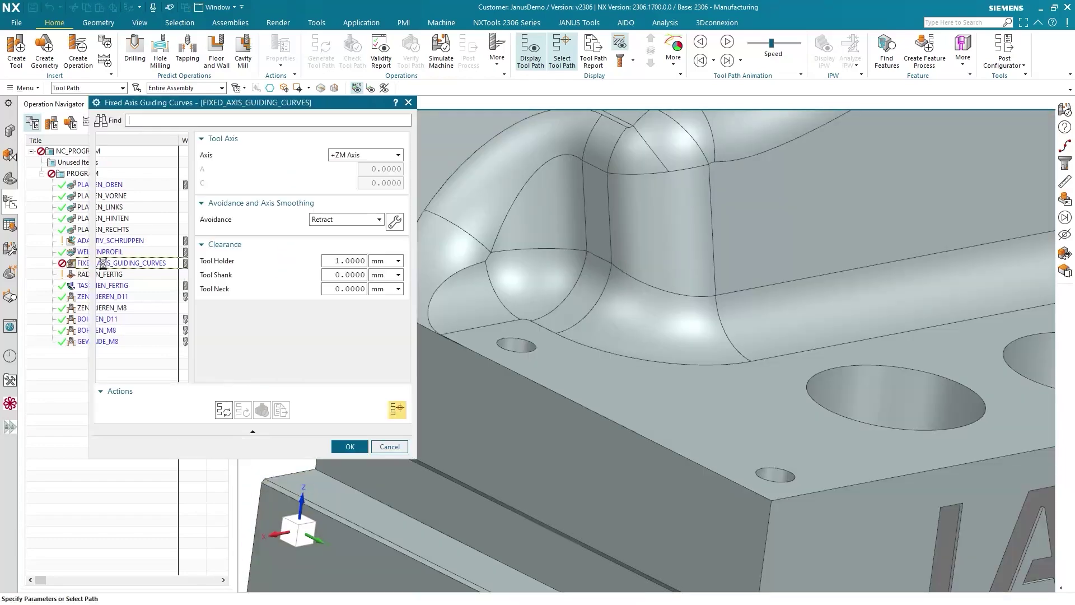
Step: Display the cut area, keep the Morph around Mid Pass pattern, and generate the tool path
left_click(128, 150)
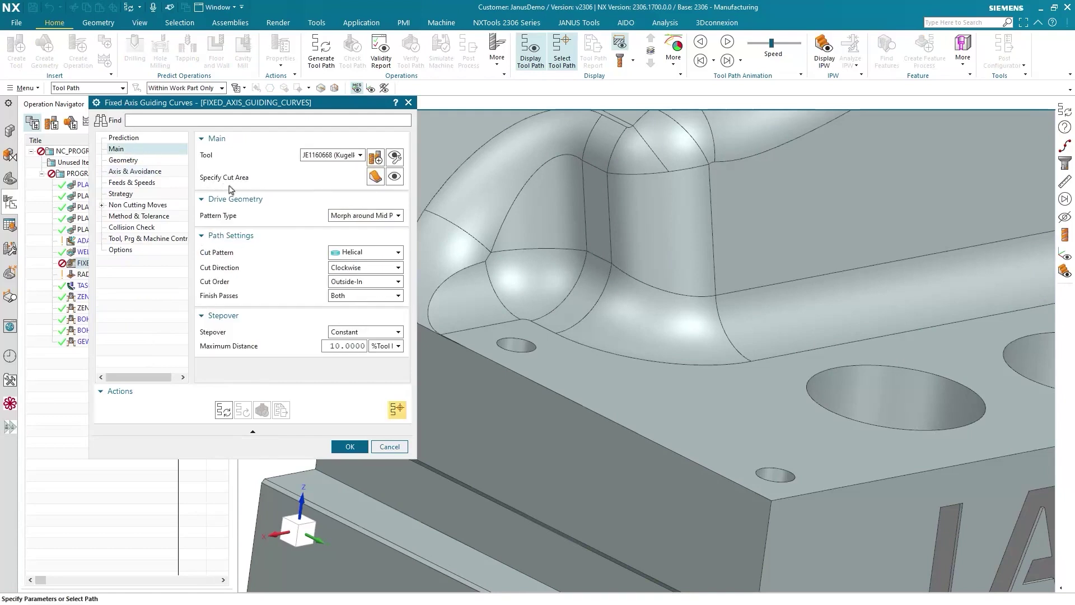
left_click(394, 176)
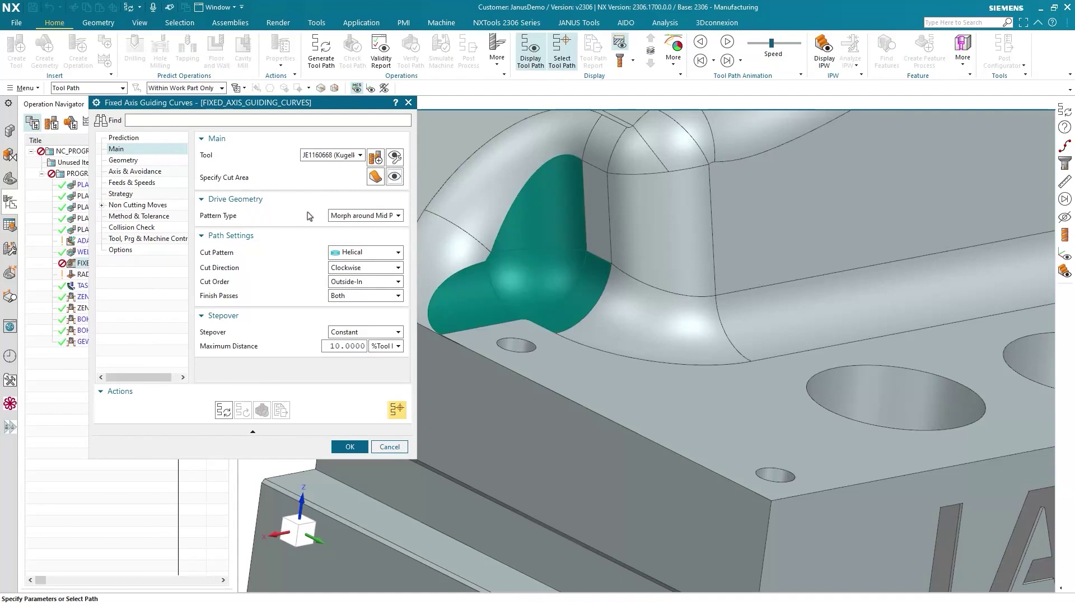
left_click(356, 217)
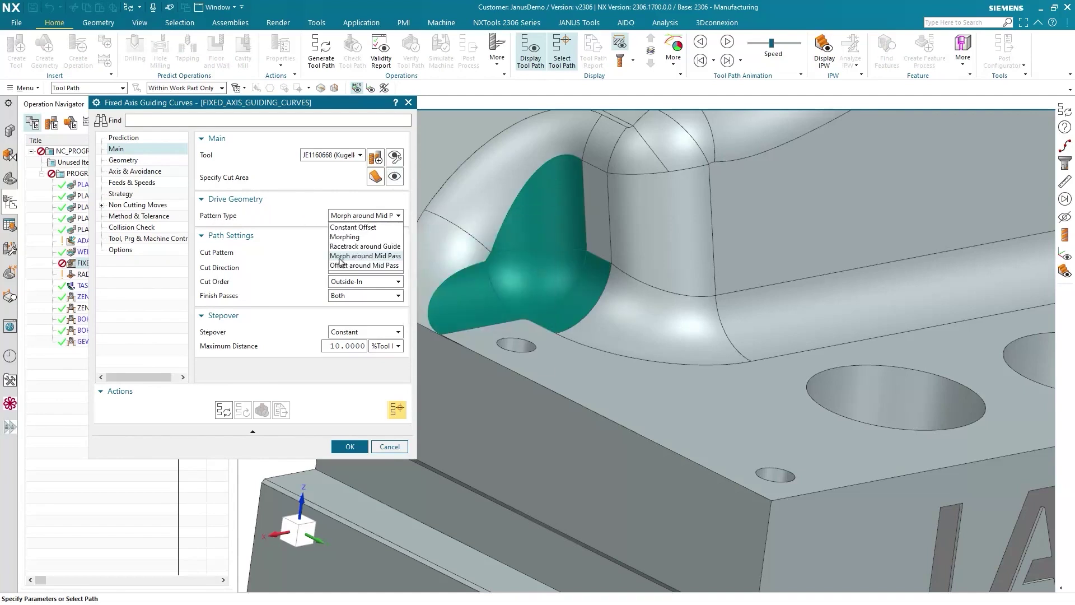
left_click(364, 256)
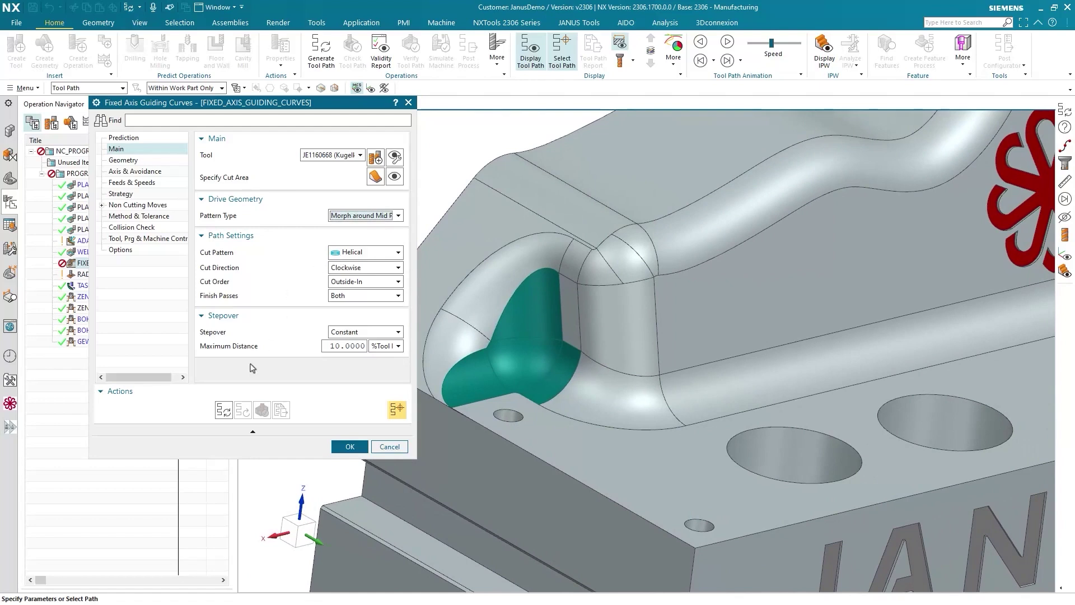
left_click(225, 409)
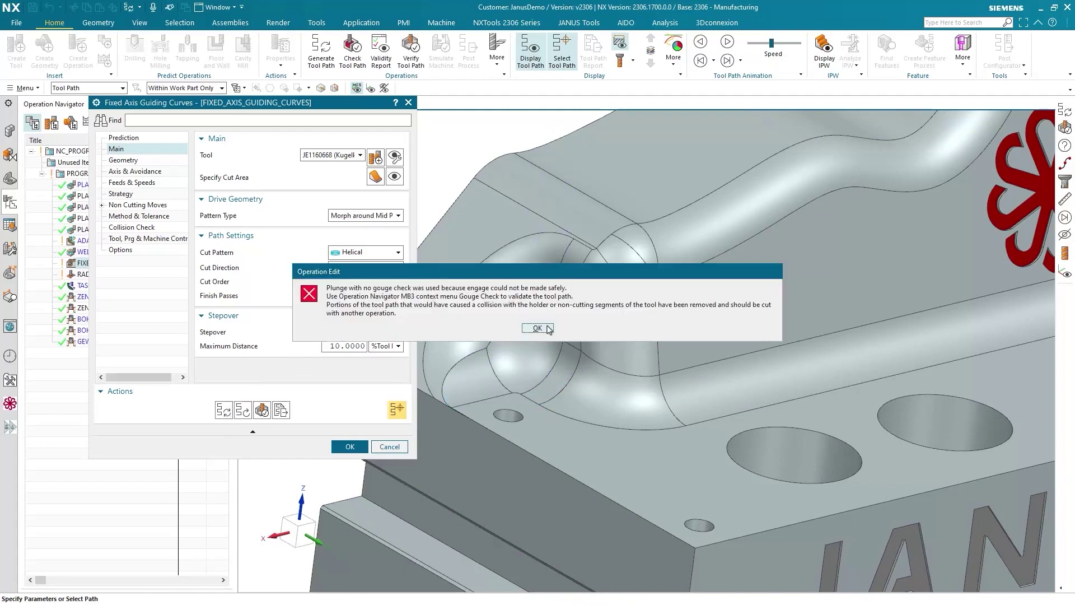
Step: Dismiss the plunge warning and zoom in on the helical tool path
left_click(537, 328)
scroll(493, 381, "up", 2)
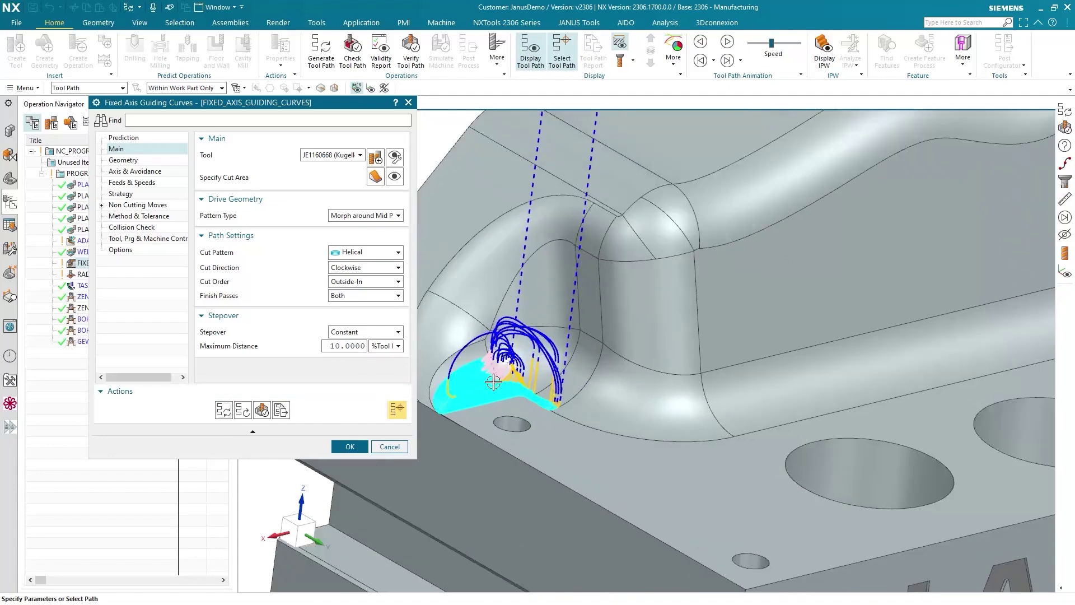
scroll(494, 381, "up", 5)
mouse_move(577, 385)
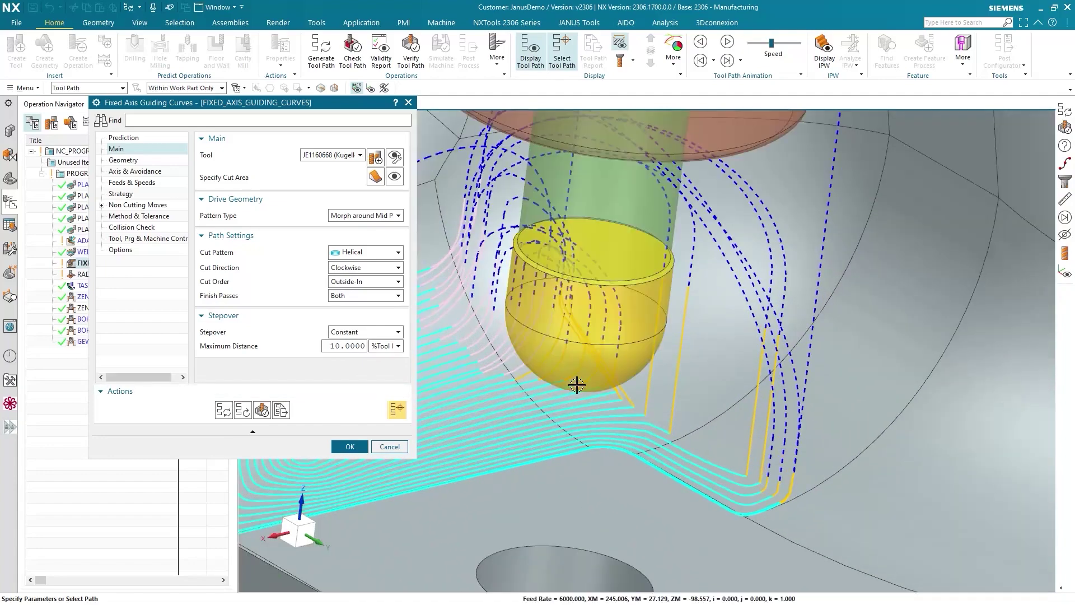
scroll(576, 385, "down", 8)
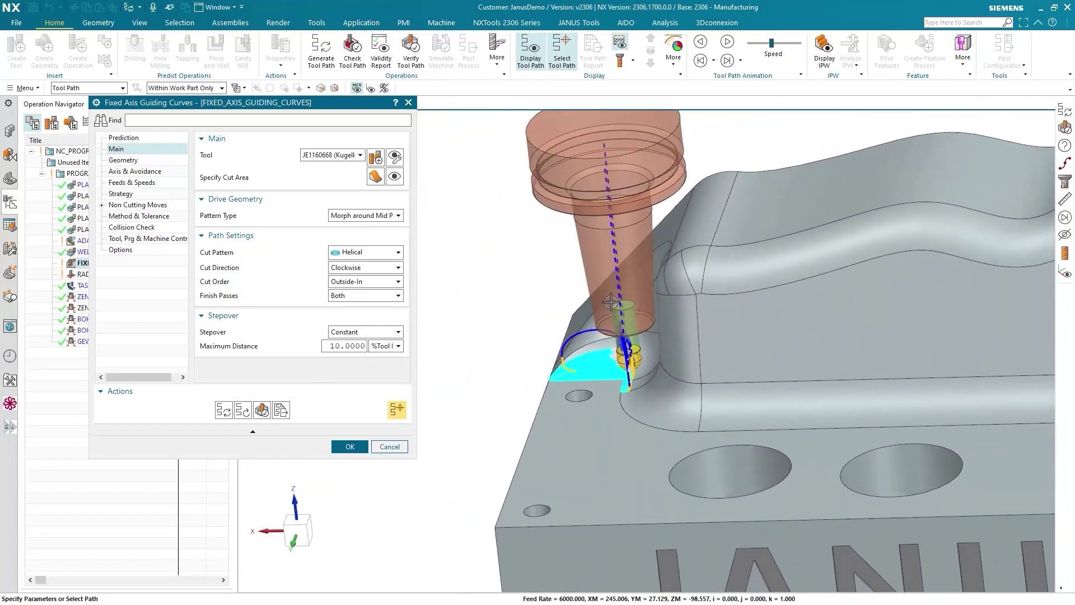
scroll(611, 303, "up", 3)
scroll(597, 305, "up", 4)
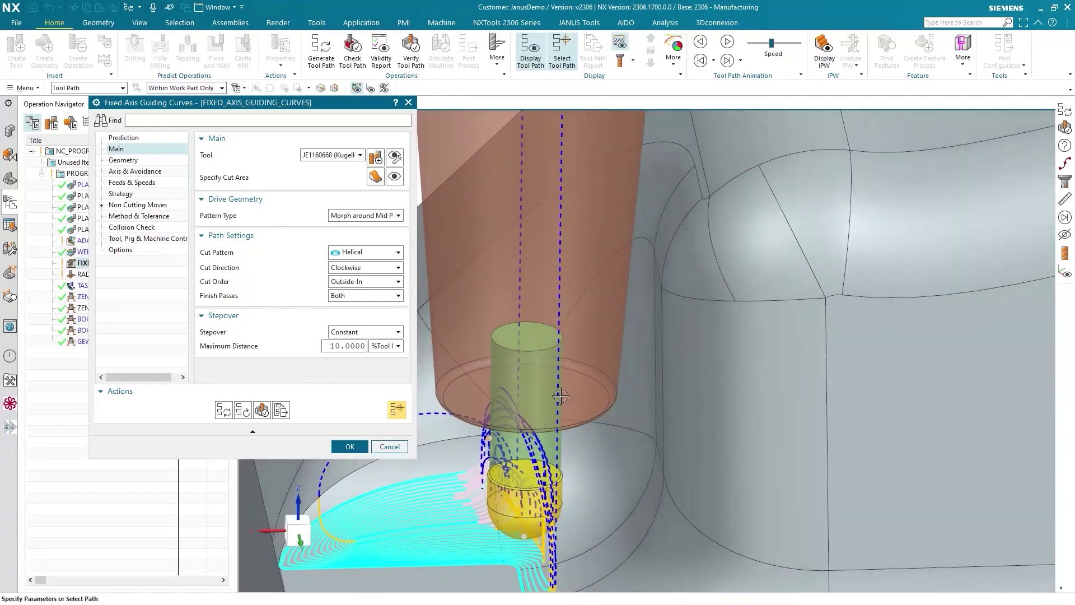
scroll(588, 384, "down", 4)
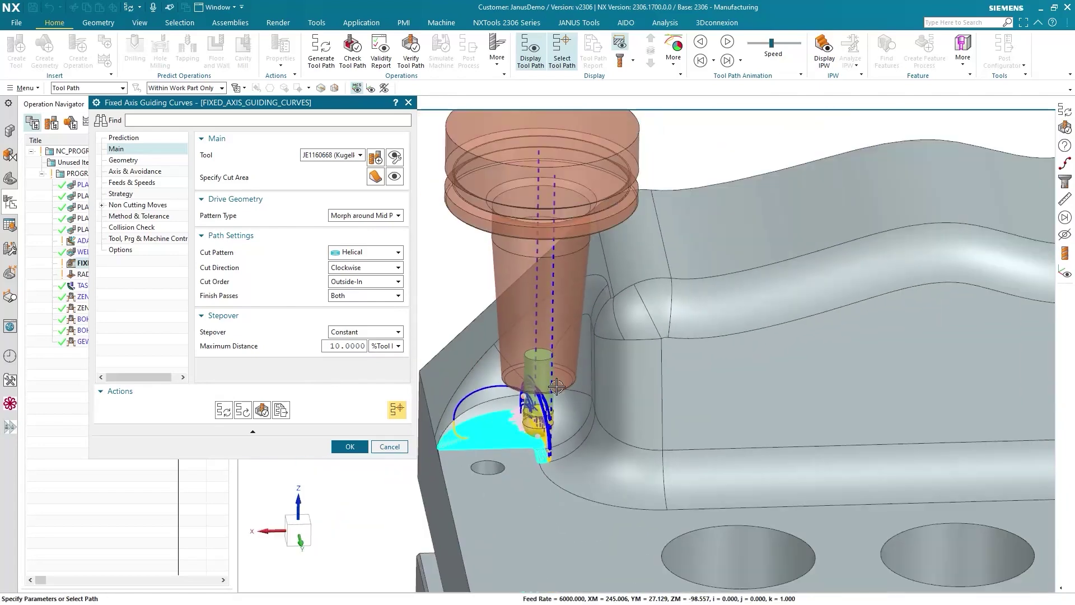
Step: Orbit the model to inspect the ball tool and holder on the fillet corner
middle_click_drag(556, 386, 577, 382)
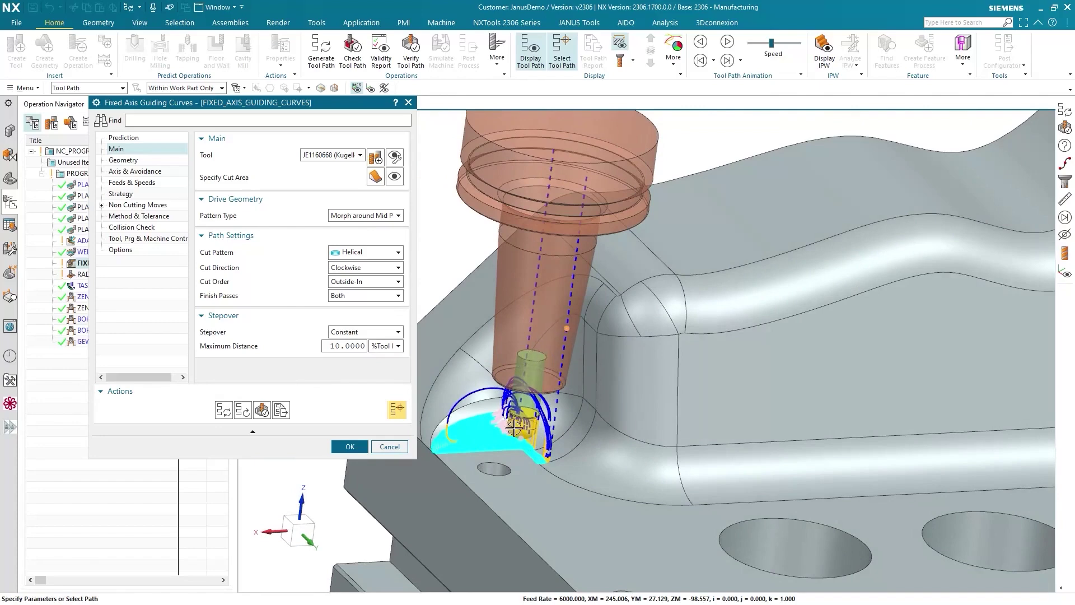
middle_click_drag(562, 415, 613, 392)
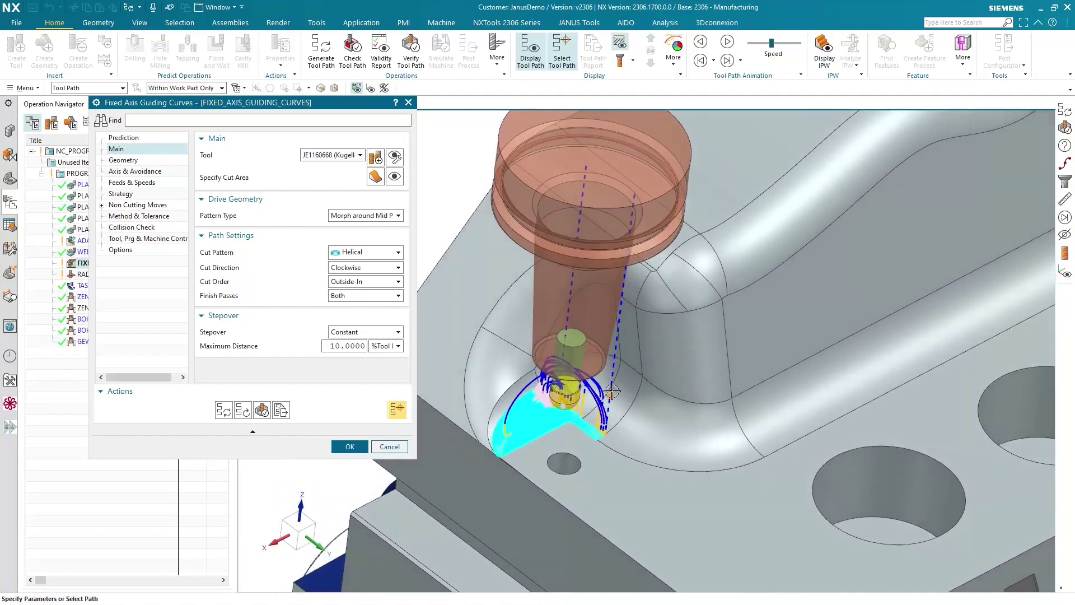
scroll(600, 386, "up", 1)
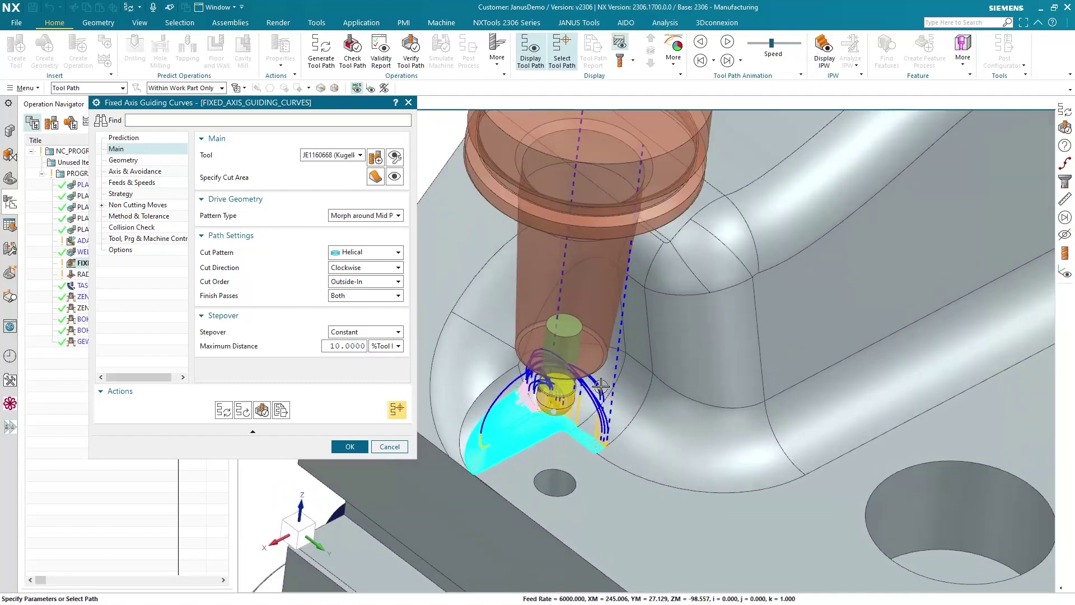
Step: Set the tool axis to a View Direction vector (A 47.6280, C 132.5317) and regenerate the path
left_click(164, 174)
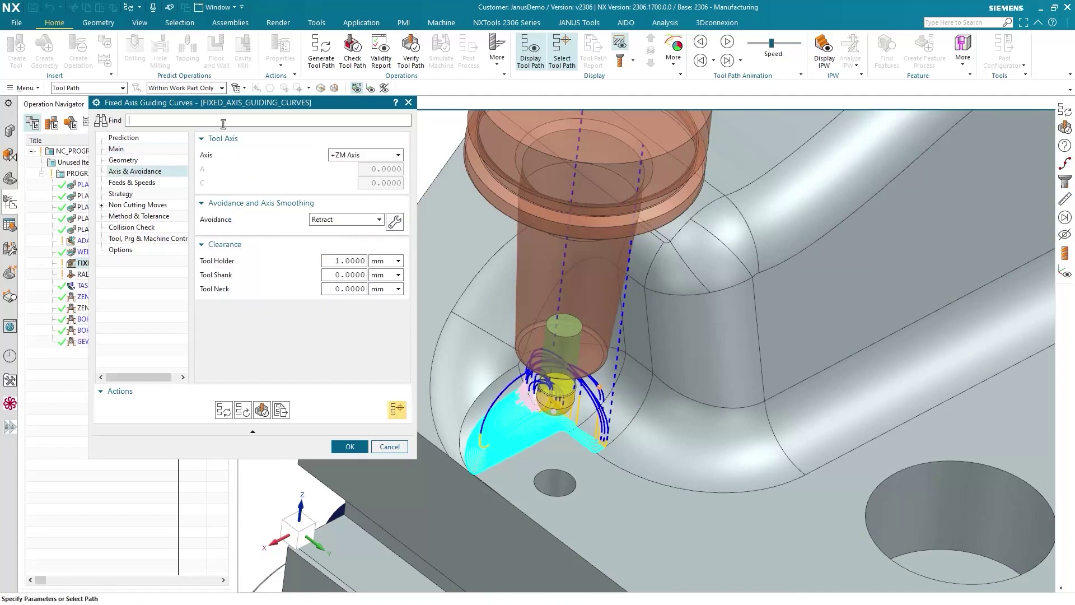
left_click(359, 156)
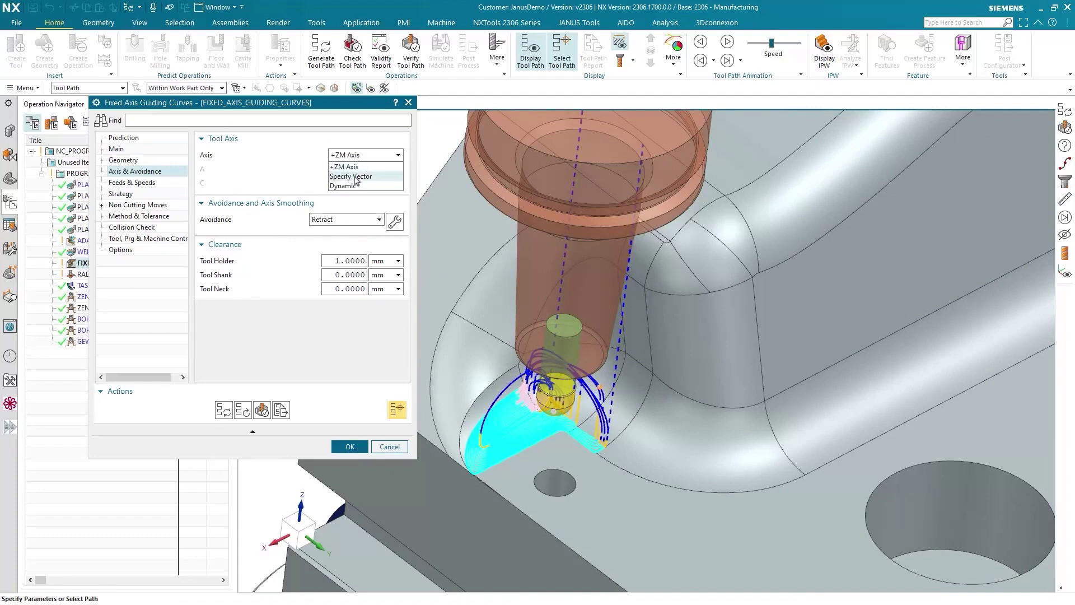
left_click(355, 177)
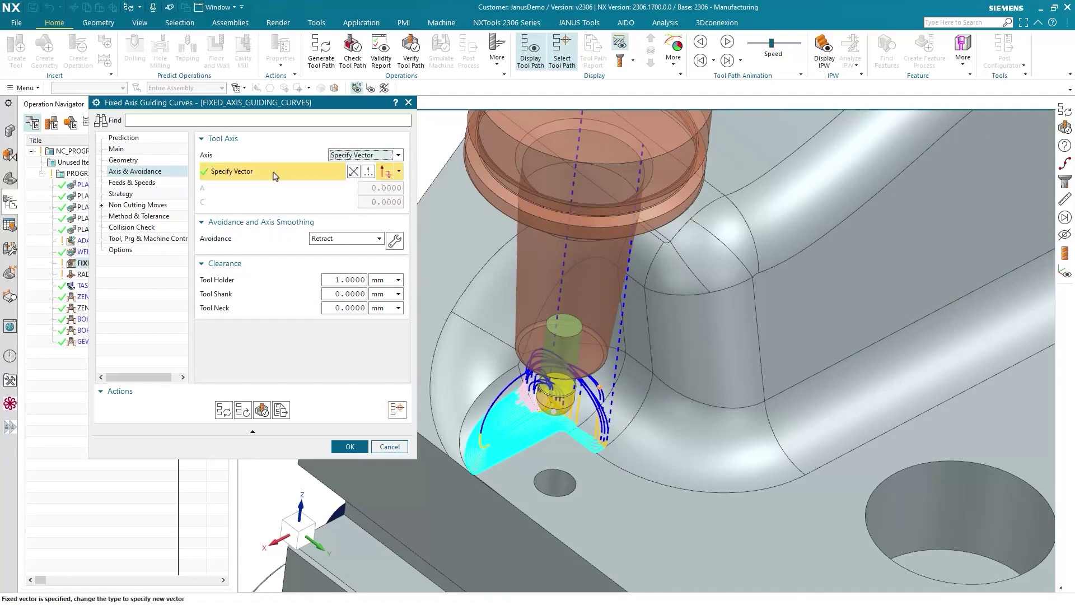
left_click(399, 171)
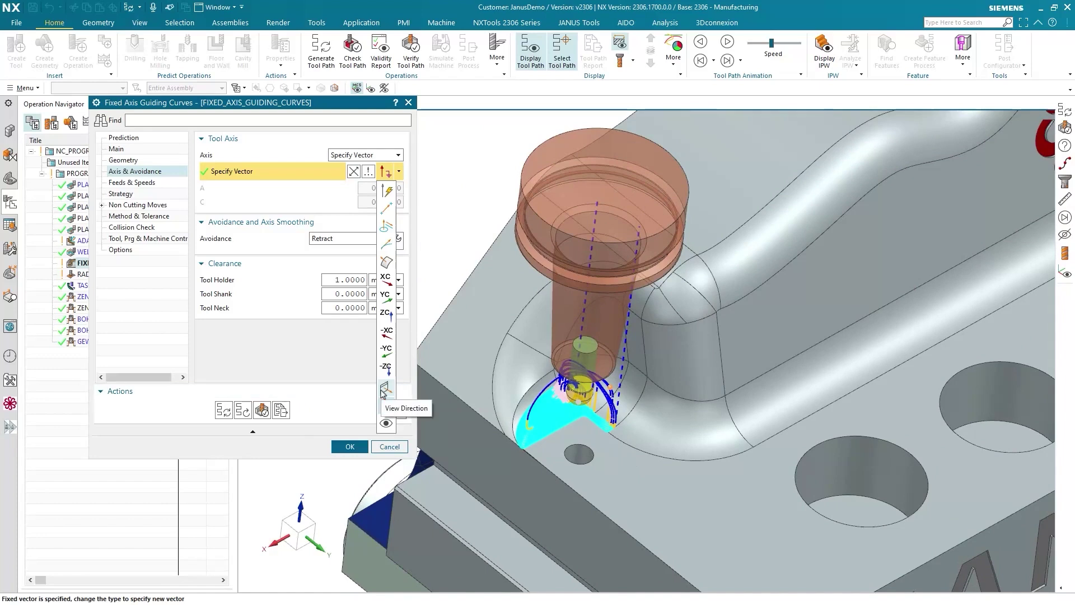
left_click(383, 391)
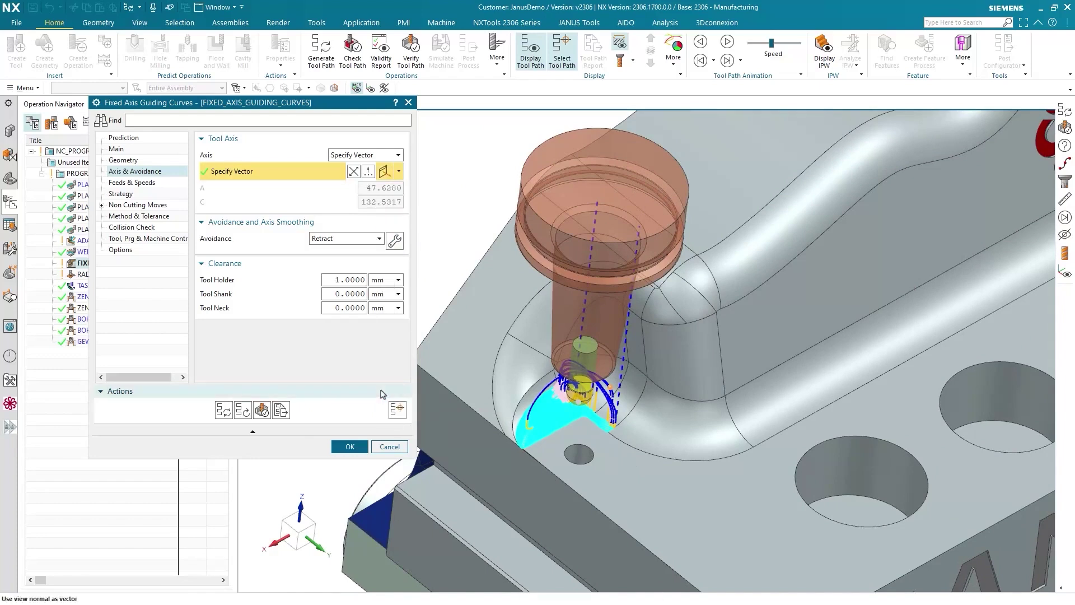
left_click(219, 412)
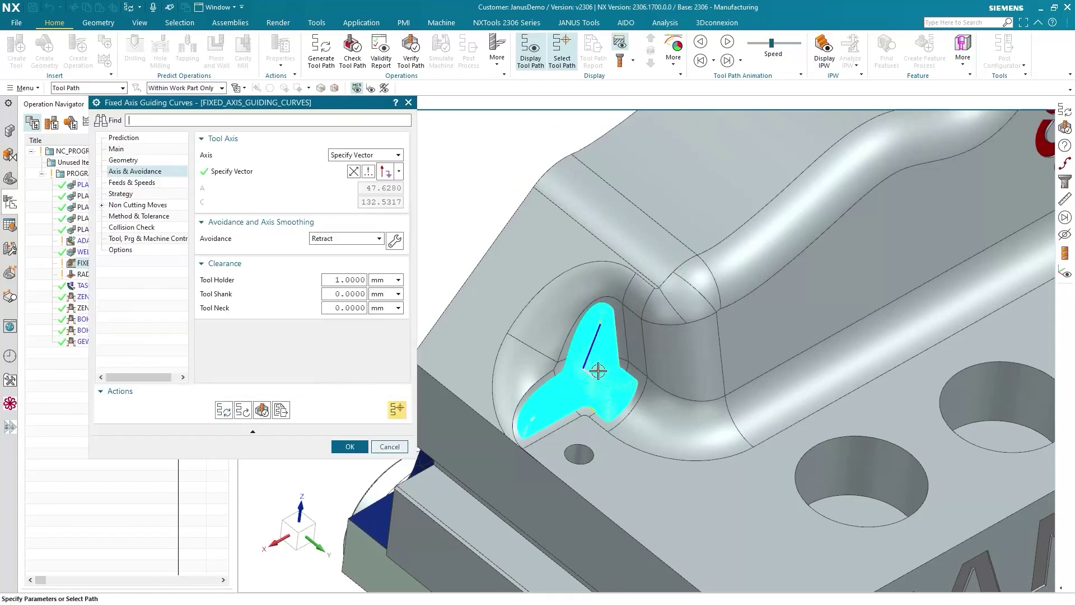
Step: Show the tool at a point on the regenerated path and orbit to inspect its tilt
scroll(586, 382, "down", 5)
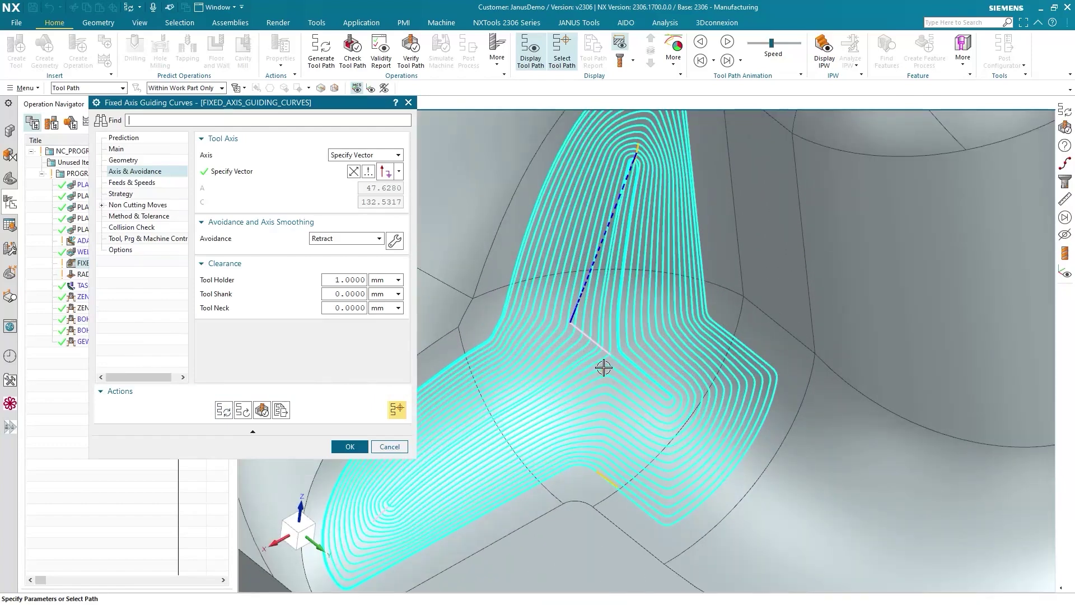
left_click(604, 368)
scroll(604, 367, "up", 3)
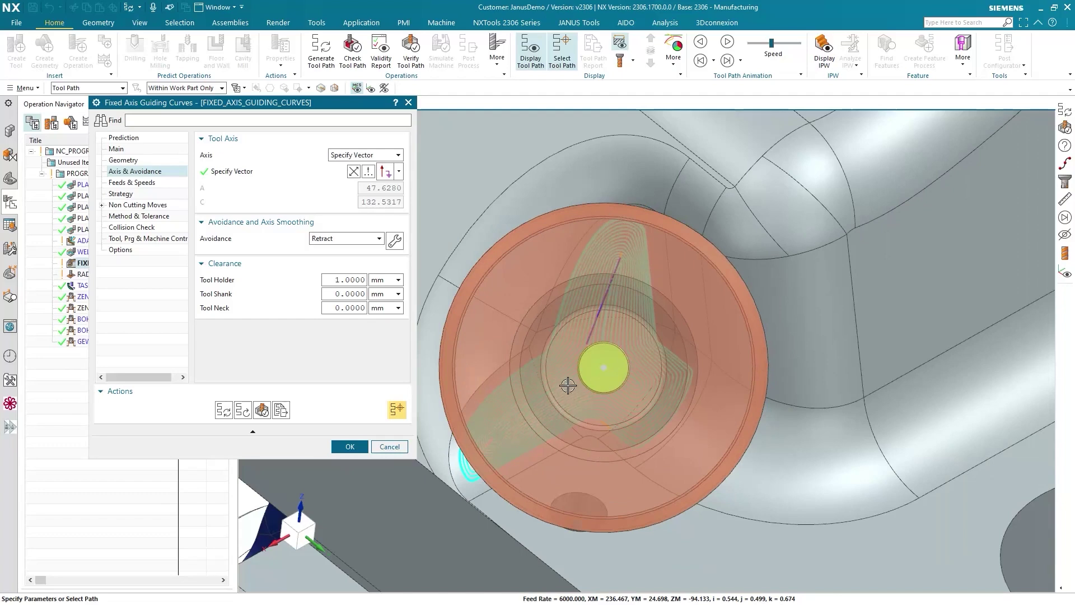
scroll(568, 385, "up", 2)
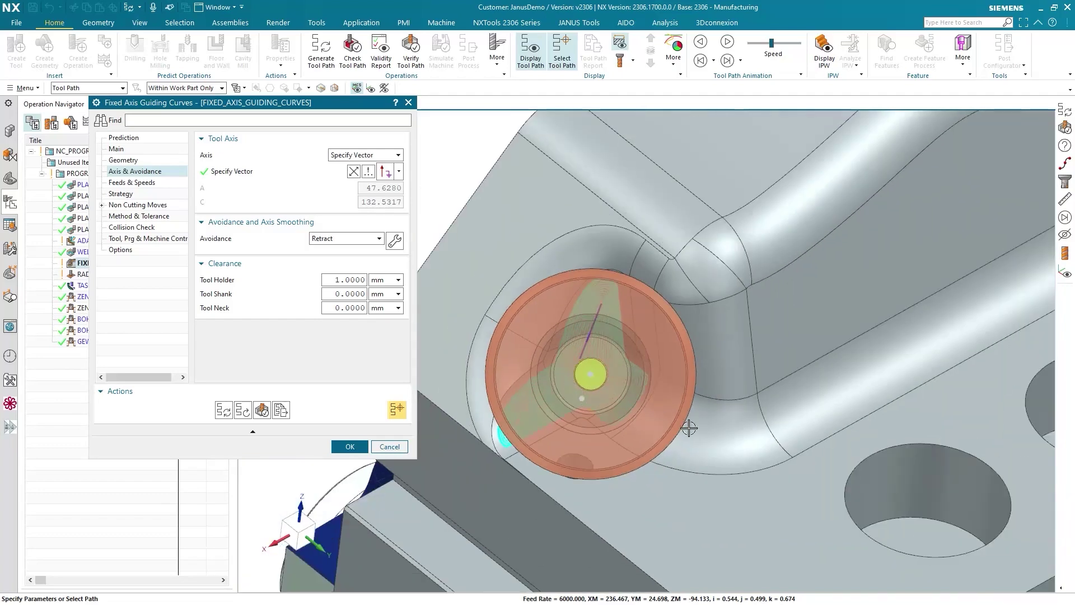
middle_click_drag(712, 442, 684, 427)
scroll(685, 426, "down", 3)
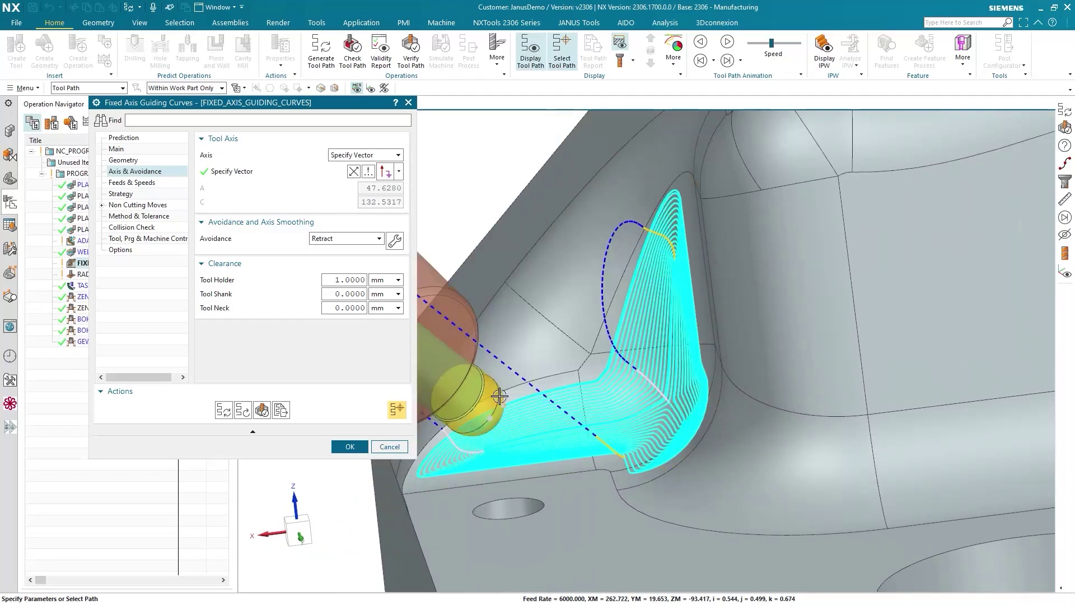
scroll(522, 400, "up", 5)
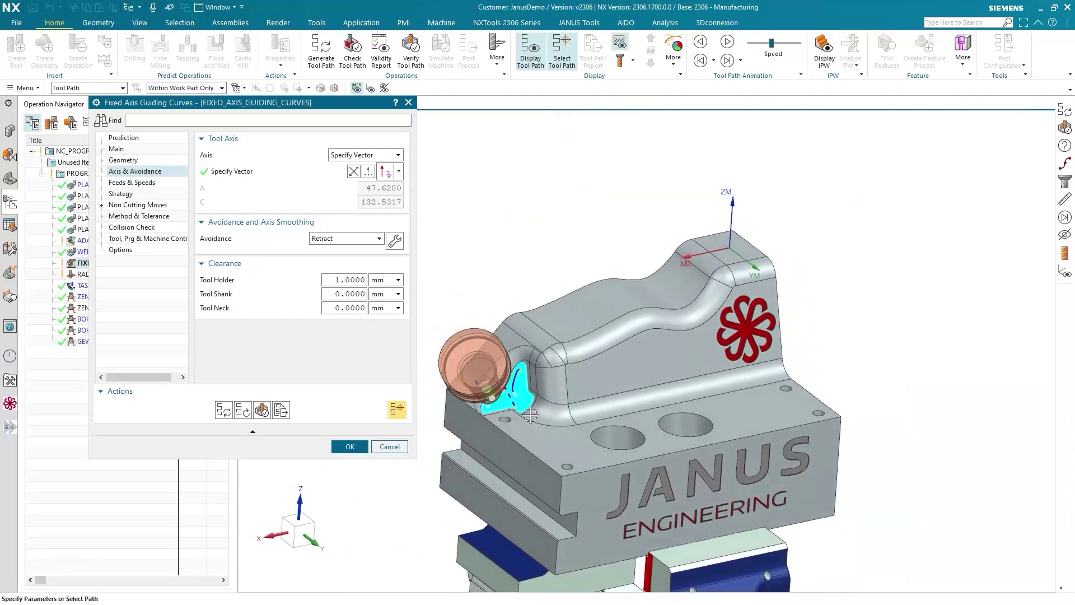
Step: Accept the operation and launch machine simulation of the Ausrichtung_Ansicht program
left_click(350, 447)
scroll(432, 355, "up", 6)
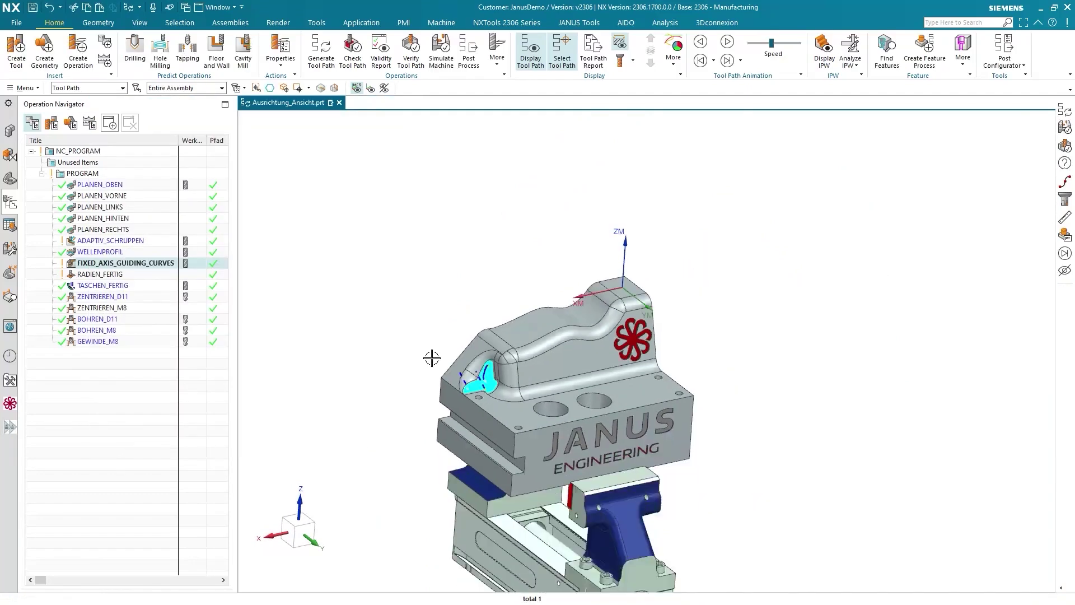
left_click(12, 132)
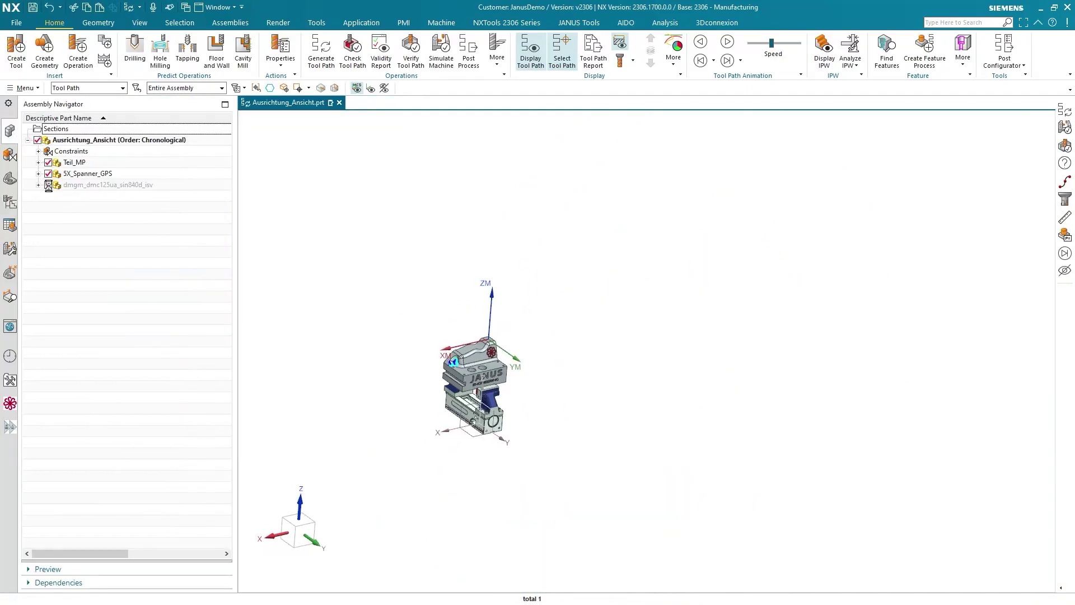
left_click(10, 202)
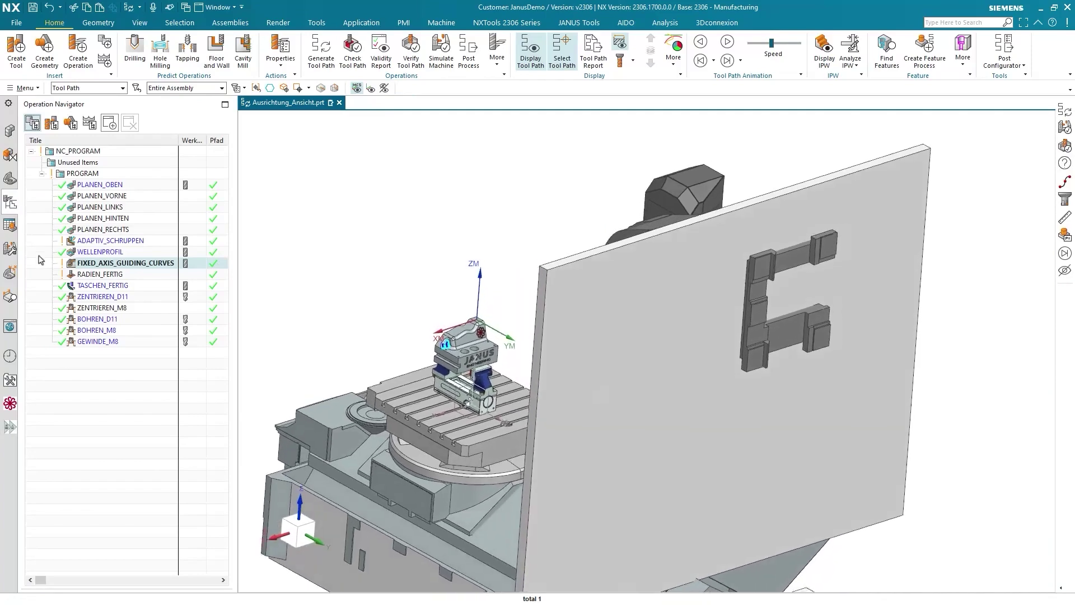
left_click(445, 67)
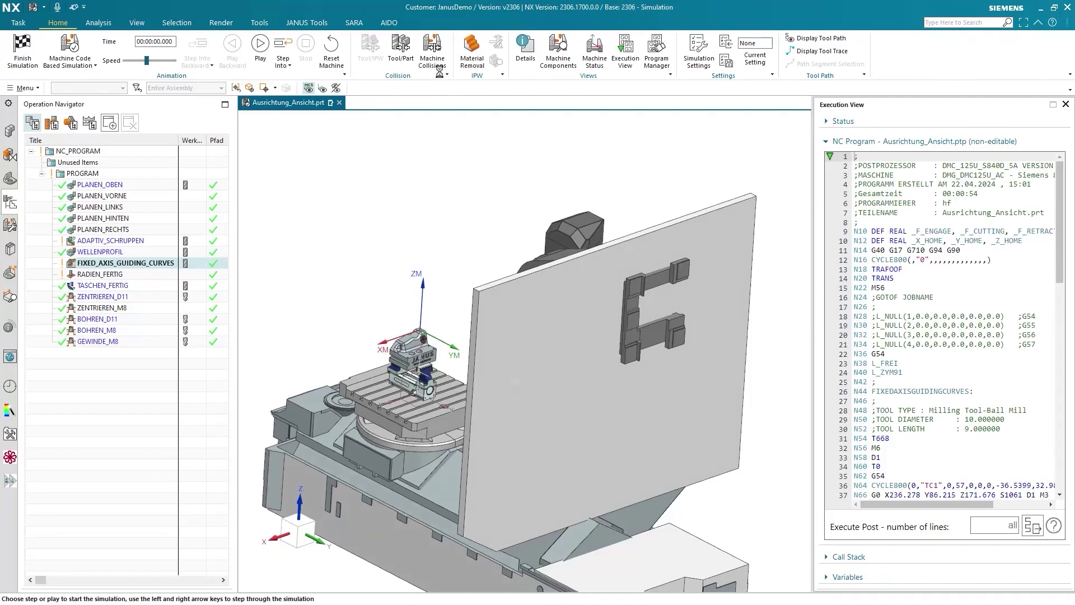
Step: Play the simulation and orbit and zoom onto the tilted tool cutting the workpiece
left_click(260, 50)
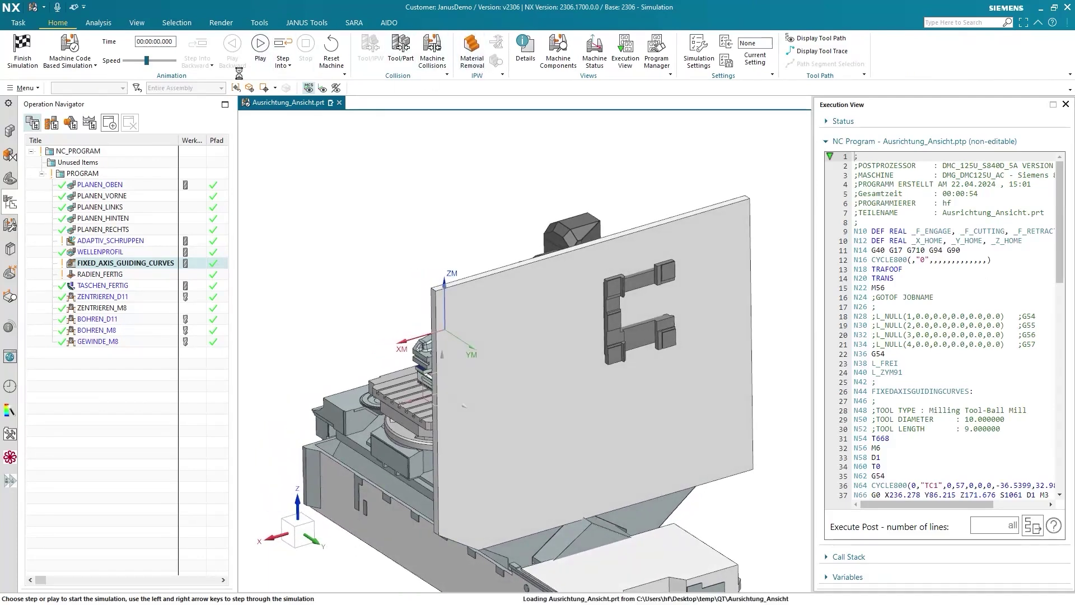
middle_click_drag(379, 323, 597, 400)
scroll(597, 401, "up", 10)
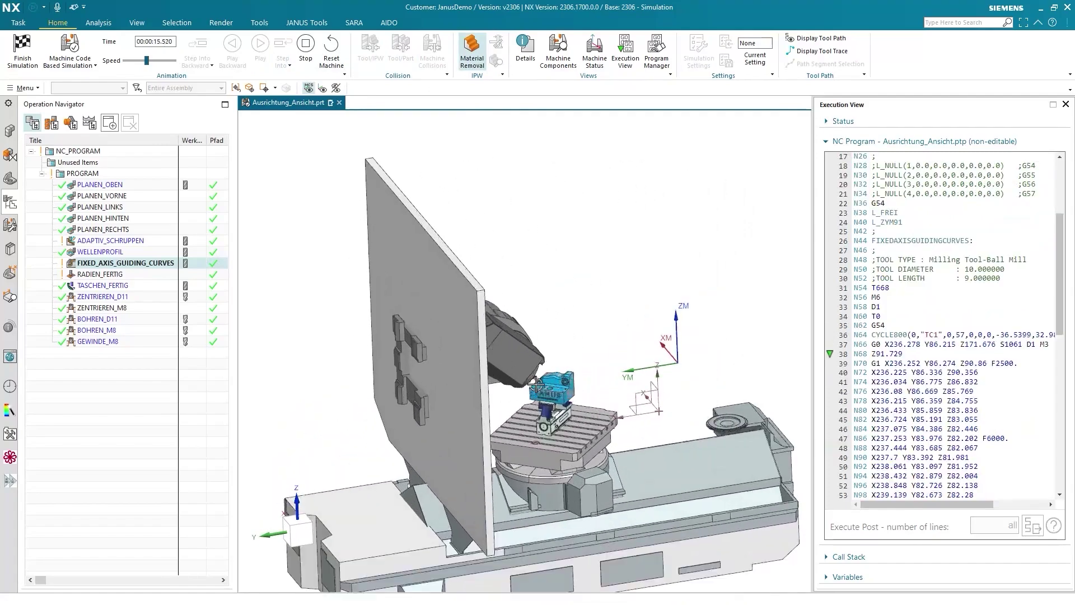
scroll(541, 368, "up", 8)
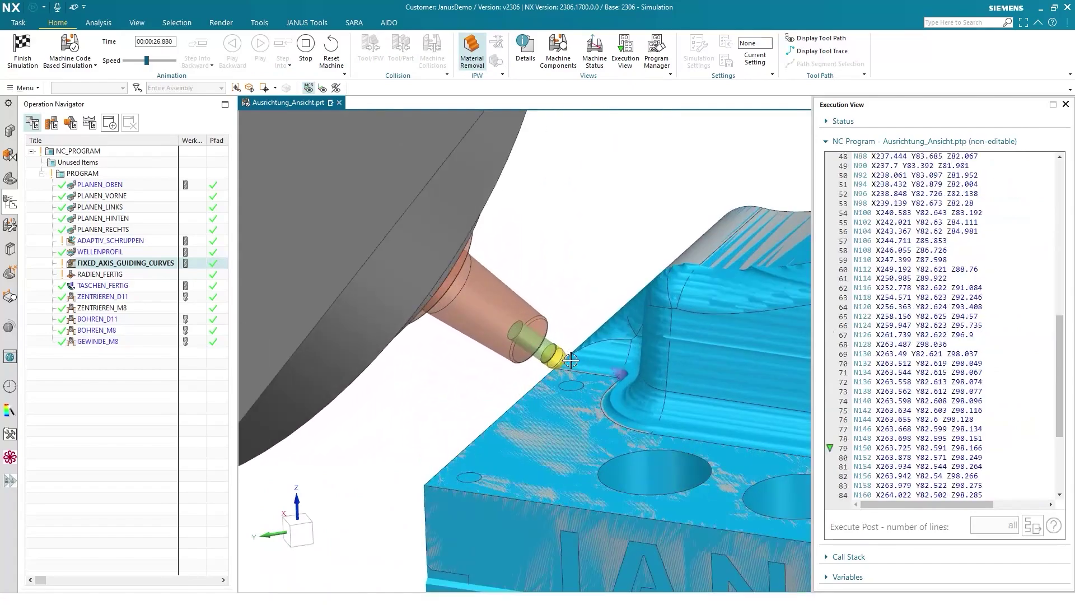